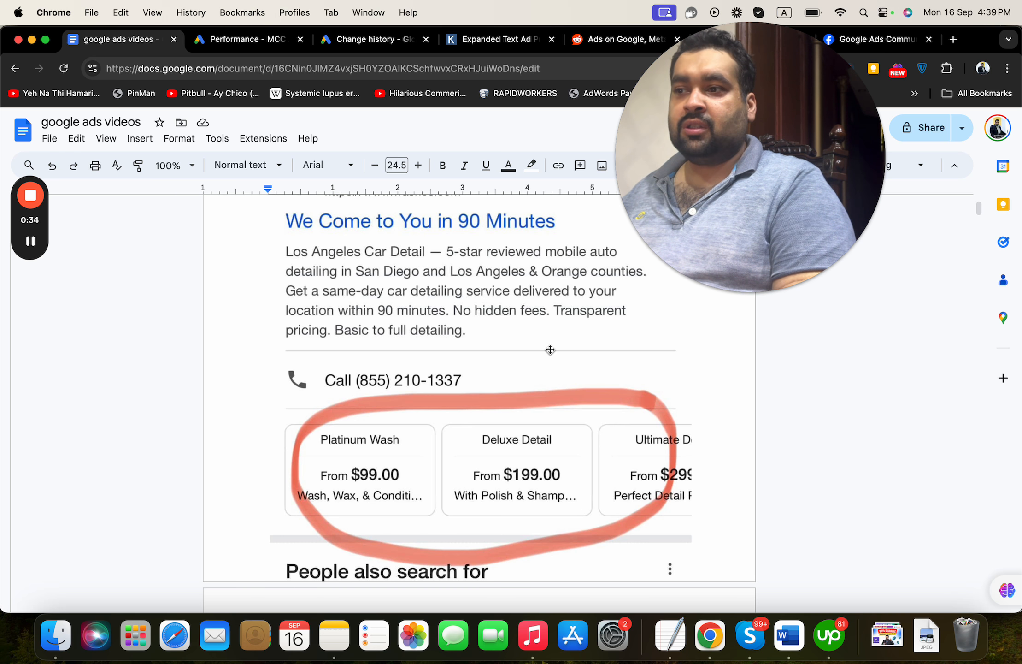
Compare the sample ad's price extension cards in the document with the Karooya Expanded Text Ad Preview Tool
{"action": "left_click", "coordinate": [980, 209]}
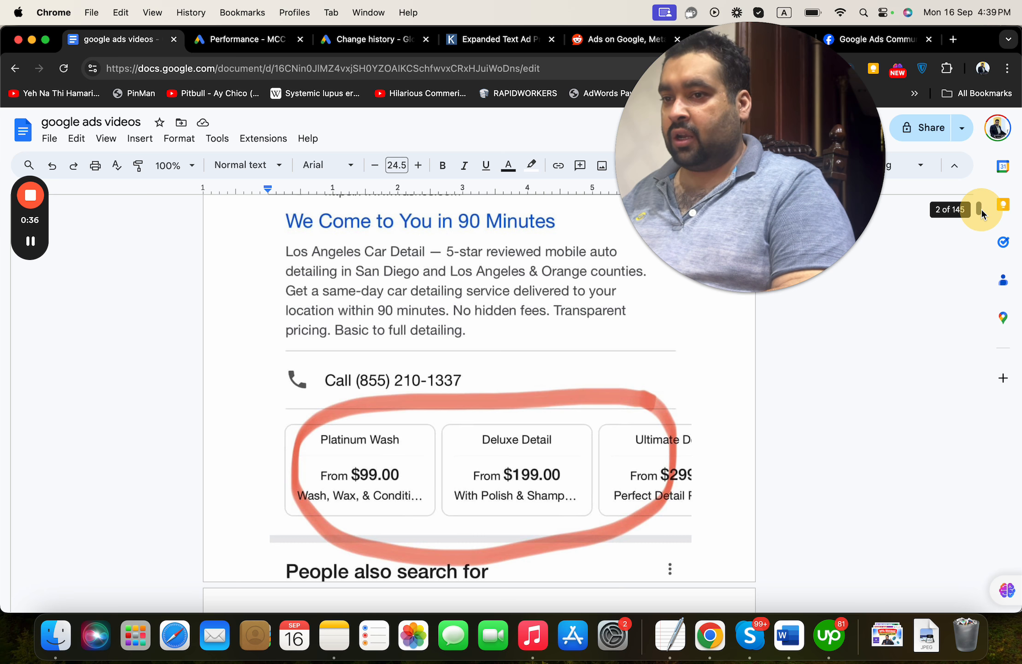
{"action": "scroll", "coordinate": [982, 208], "scroll_direction": "up", "scroll_amount": 2}
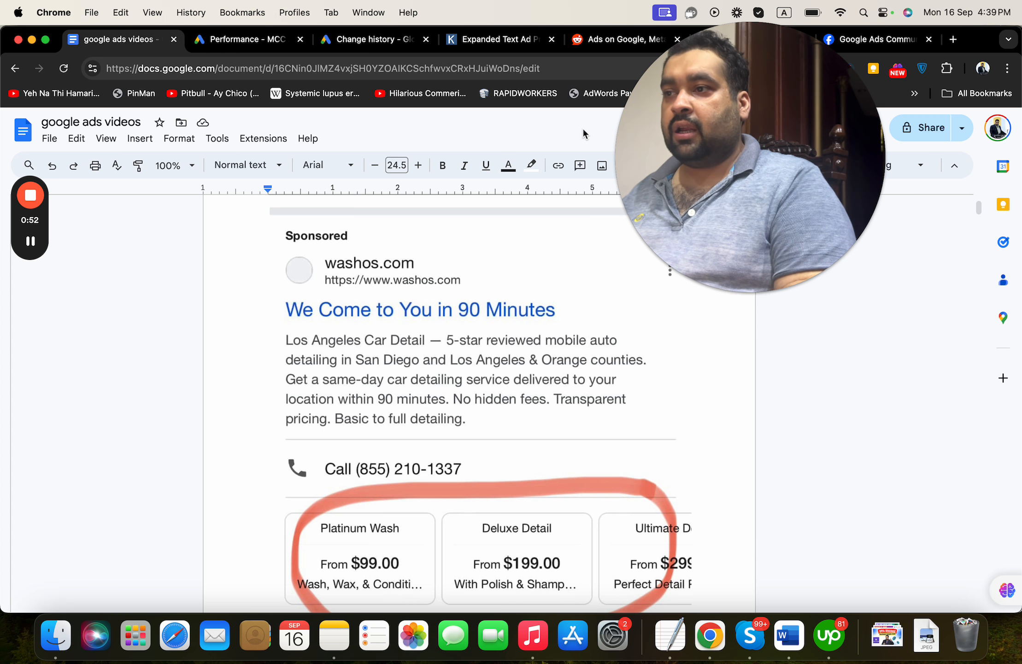
{"action": "left_click", "coordinate": [476, 47]}
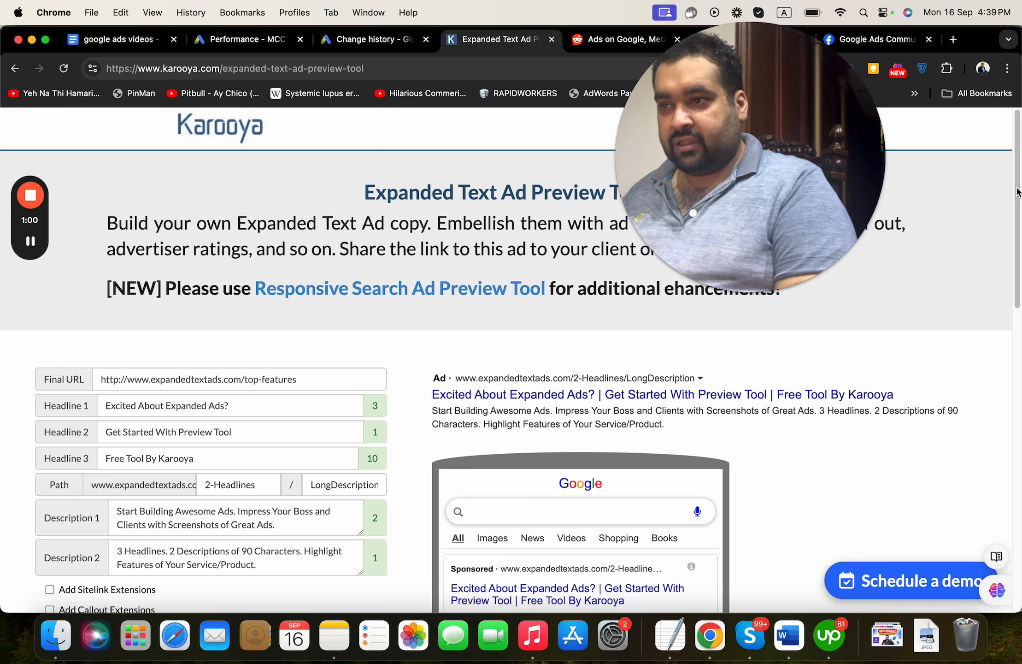
{"action": "left_click_drag", "start_coordinate": [1018, 191], "coordinate": [997, 255]}
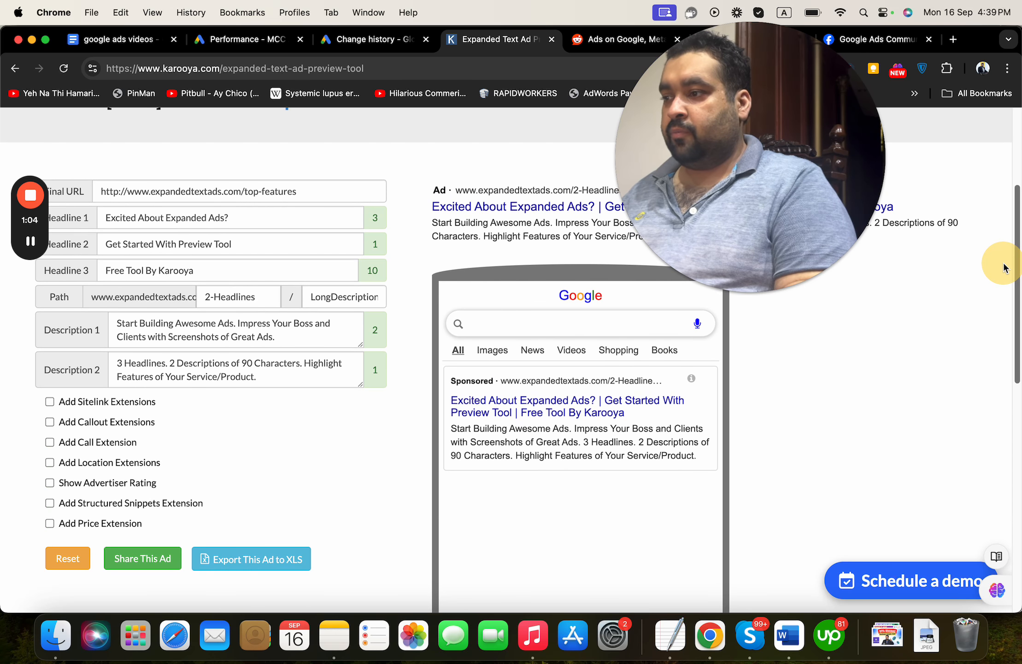
Enable the Call Extension and Price Extension options in the ad preview tool
{"action": "left_click", "coordinate": [129, 444]}
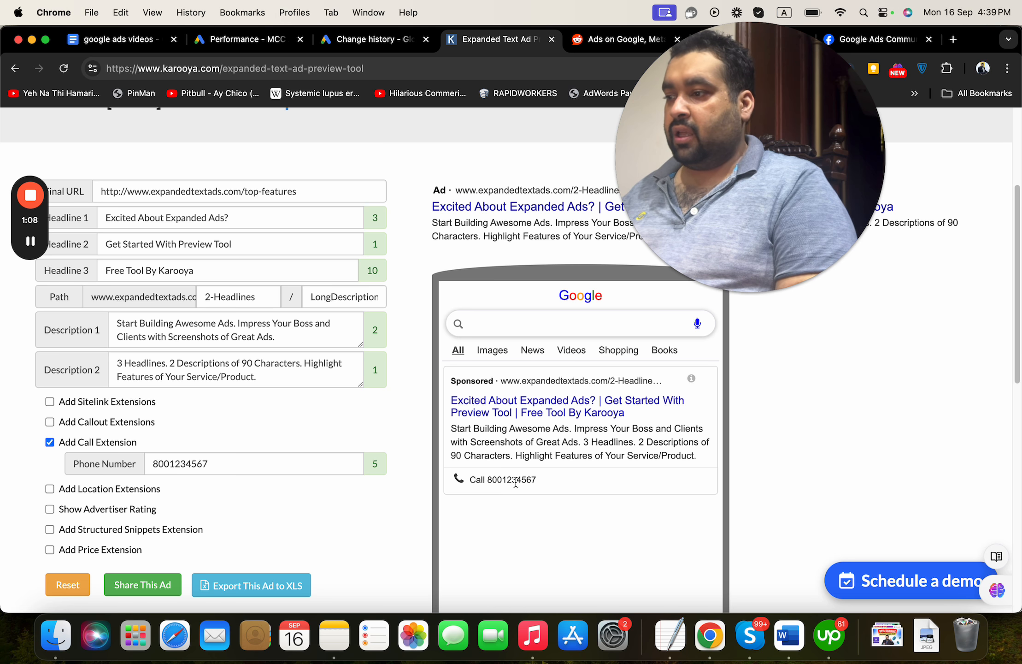
{"action": "left_click", "coordinate": [106, 556]}
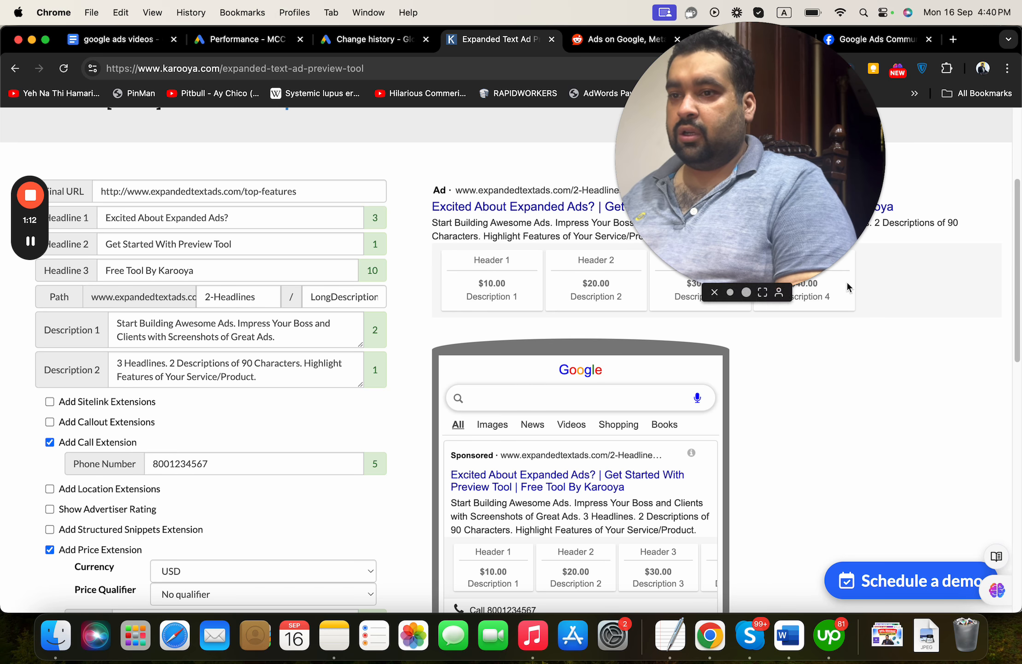
{"action": "left_click_drag", "start_coordinate": [1010, 253], "coordinate": [1013, 230]}
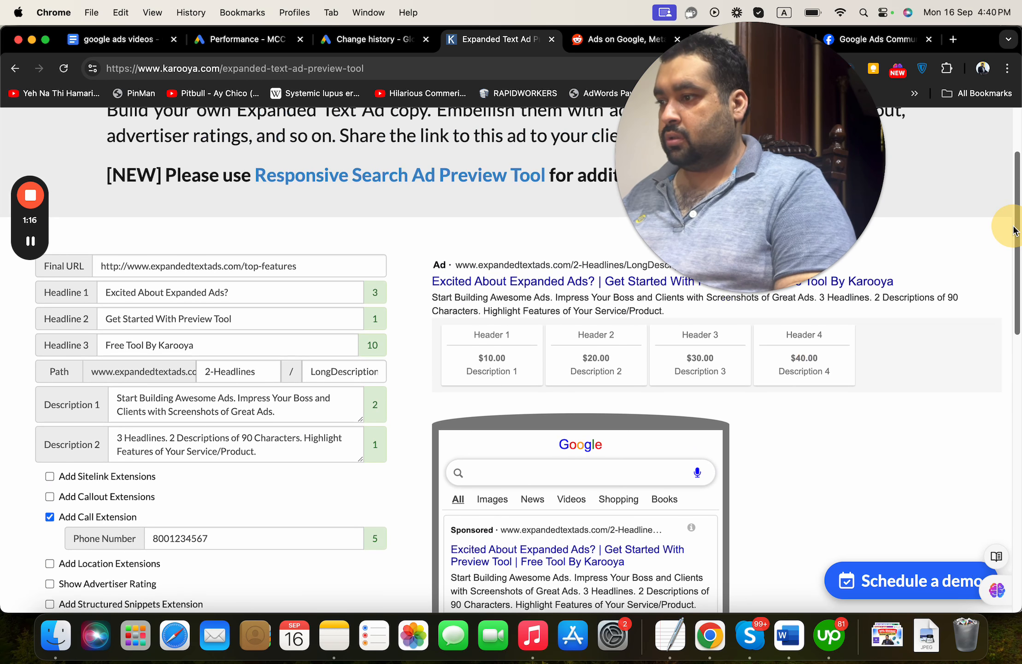
{"action": "left_click", "coordinate": [100, 498]}
{"action": "left_click", "coordinate": [94, 497]}
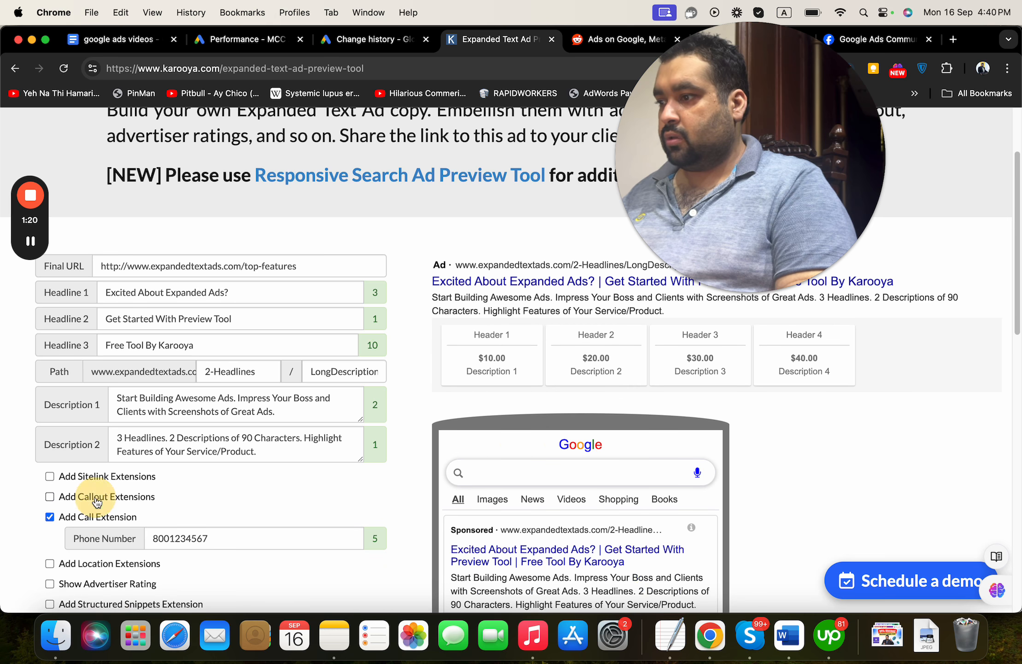
{"action": "scroll", "coordinate": [546, 435], "scroll_direction": "down", "scroll_amount": 5}
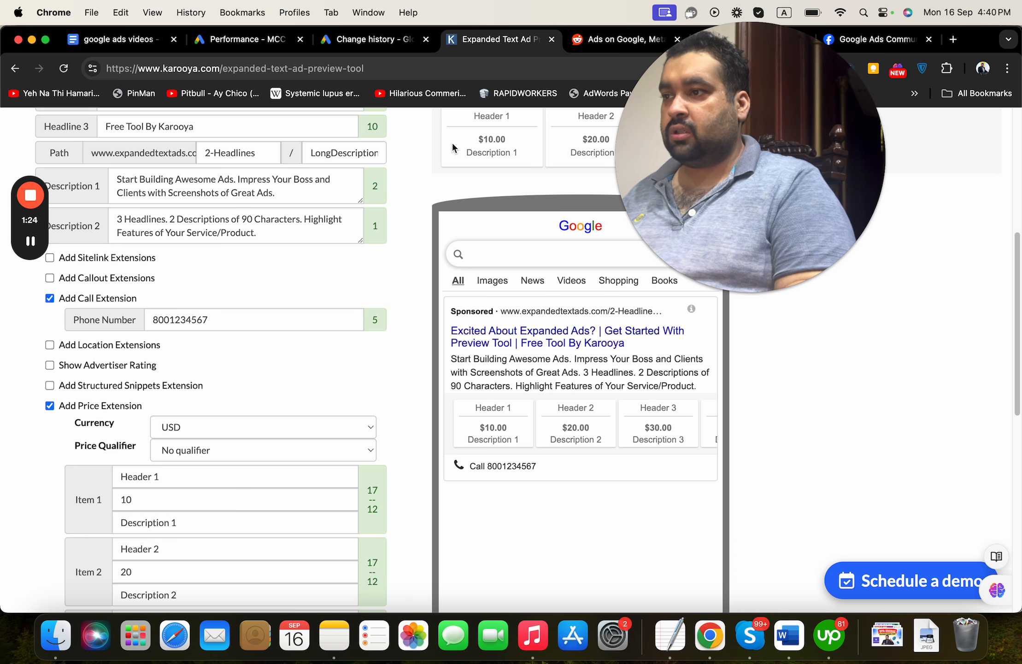
Go to the Assets page of the Global Coach Google Ads account
{"action": "left_click", "coordinate": [93, 40]}
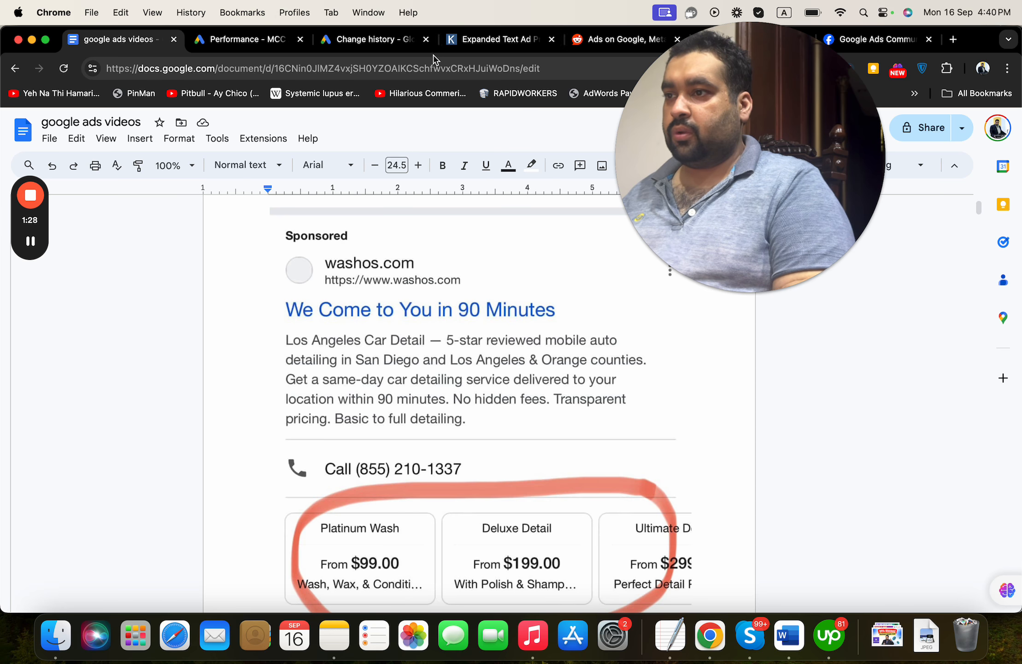
{"action": "left_click", "coordinate": [453, 46]}
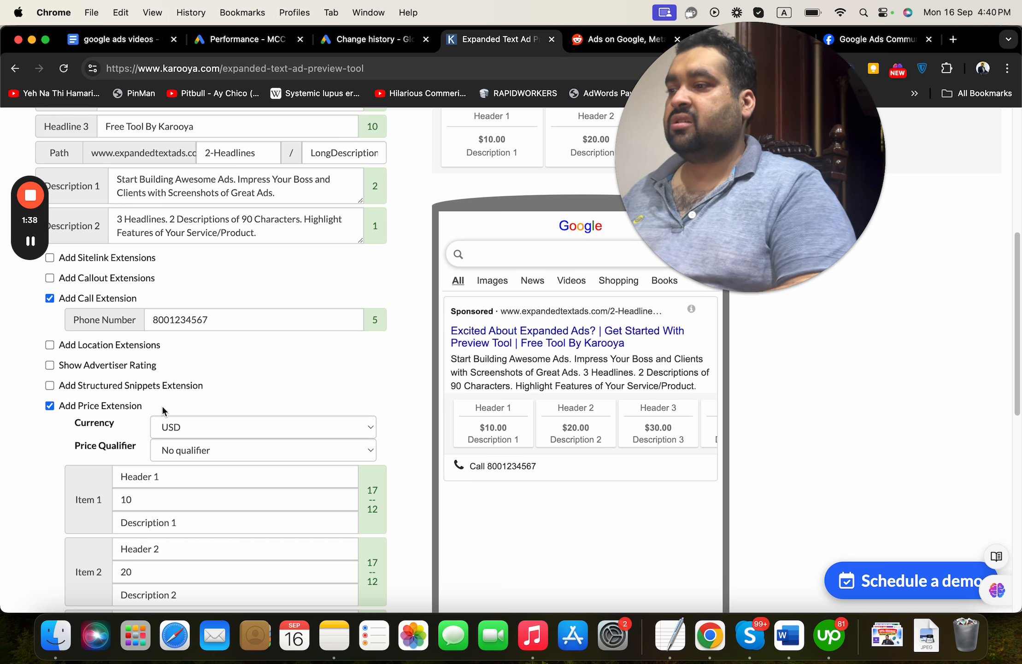
{"action": "left_click", "coordinate": [395, 46]}
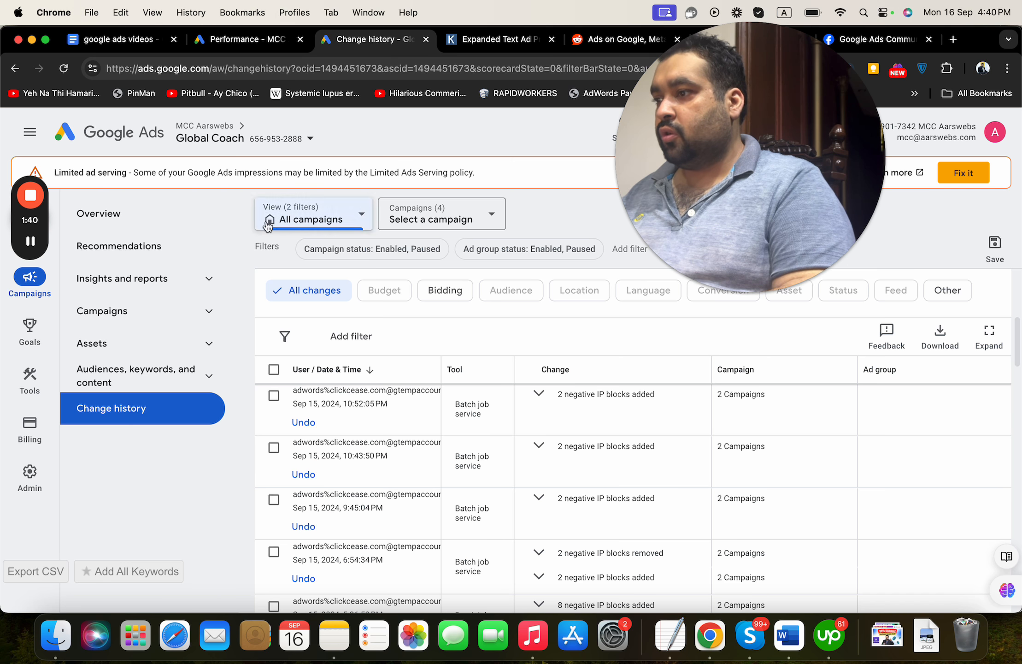
{"action": "left_click", "coordinate": [154, 317]}
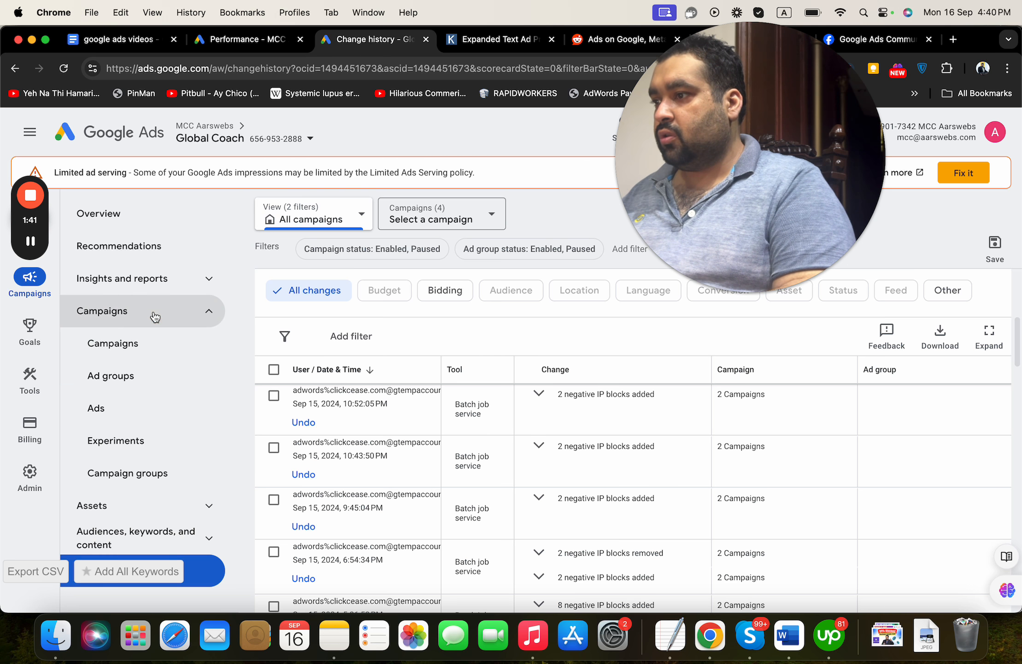
{"action": "left_click", "coordinate": [149, 347]}
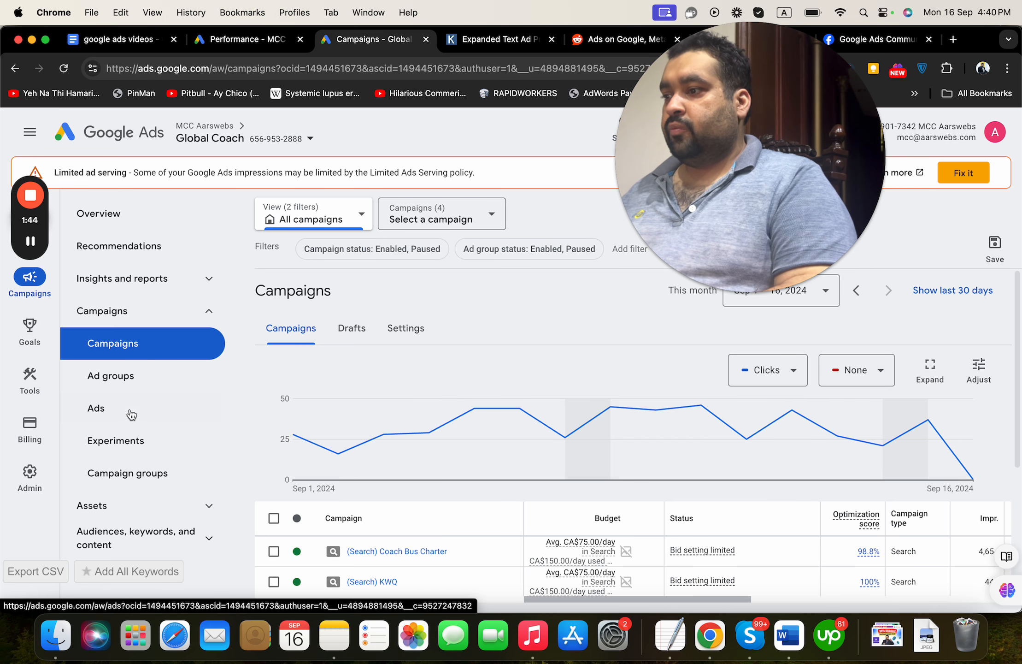
{"action": "left_click", "coordinate": [170, 519]}
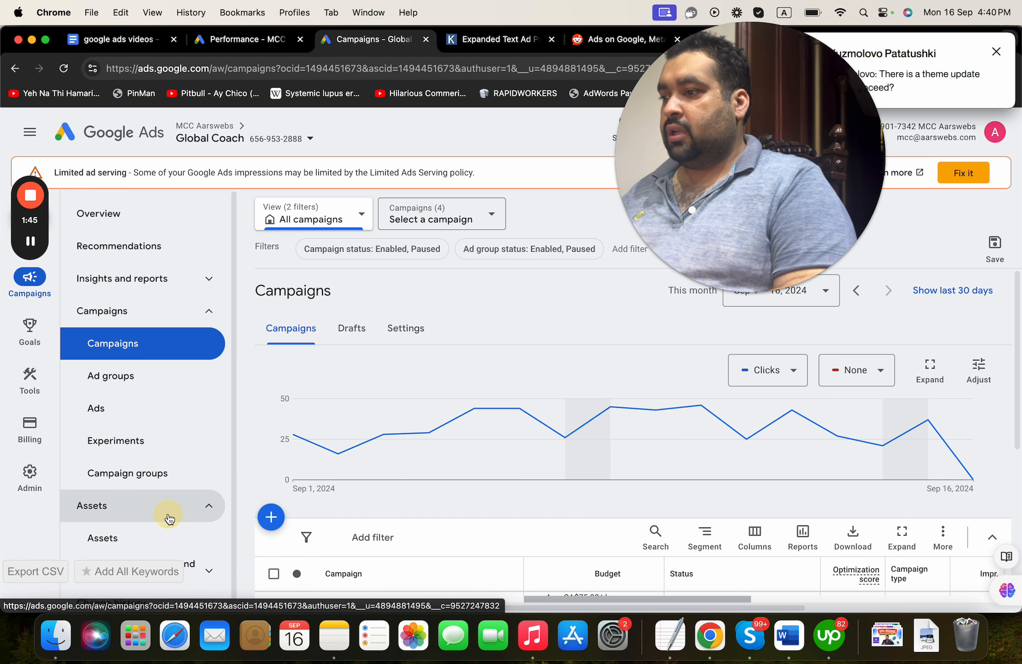
{"action": "left_click", "coordinate": [166, 538]}
Filter the assets table to show only Price assets
{"action": "left_click", "coordinate": [998, 51]}
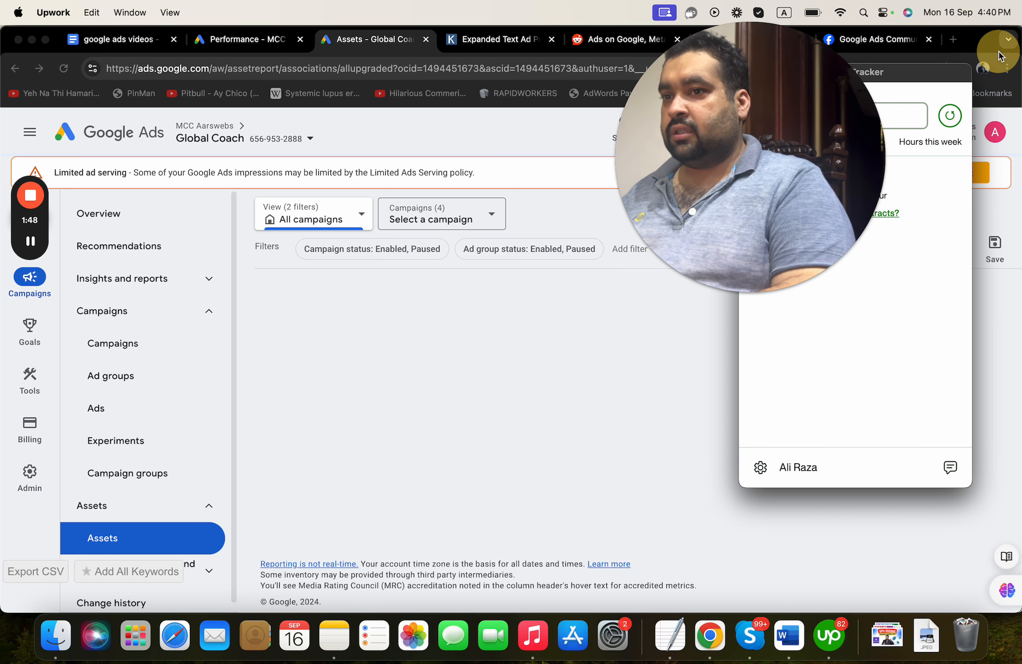
{"action": "left_click", "coordinate": [999, 165]}
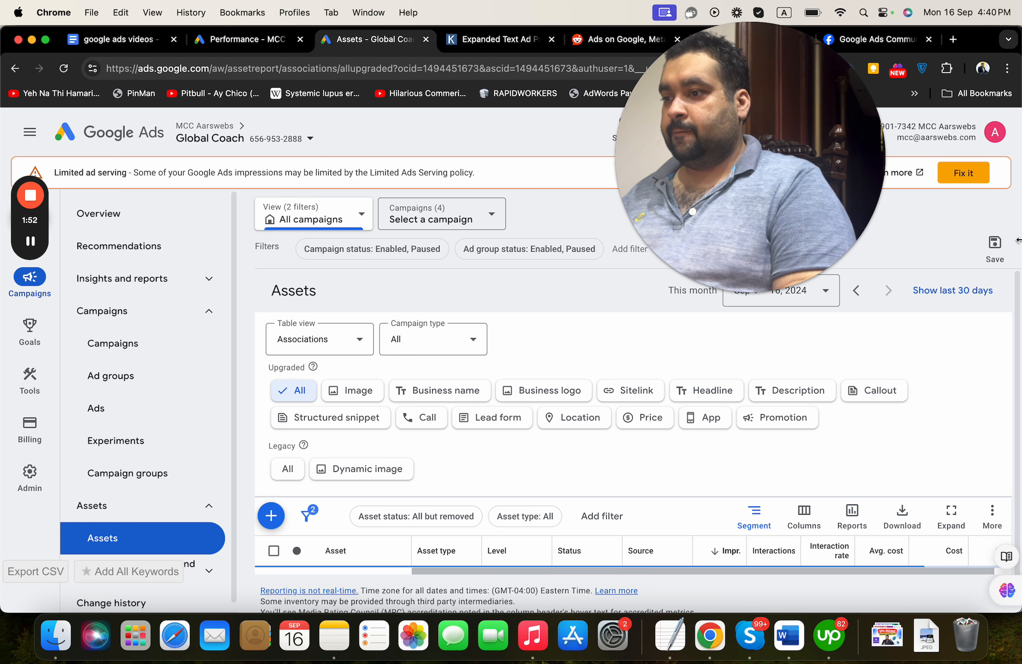
{"action": "mouse_move", "coordinate": [1018, 291]}
{"action": "left_mouse_down"}
{"action": "mouse_move", "coordinate": [1017, 305]}
{"action": "mouse_move", "coordinate": [1018, 295]}
{"action": "left_mouse_up"}
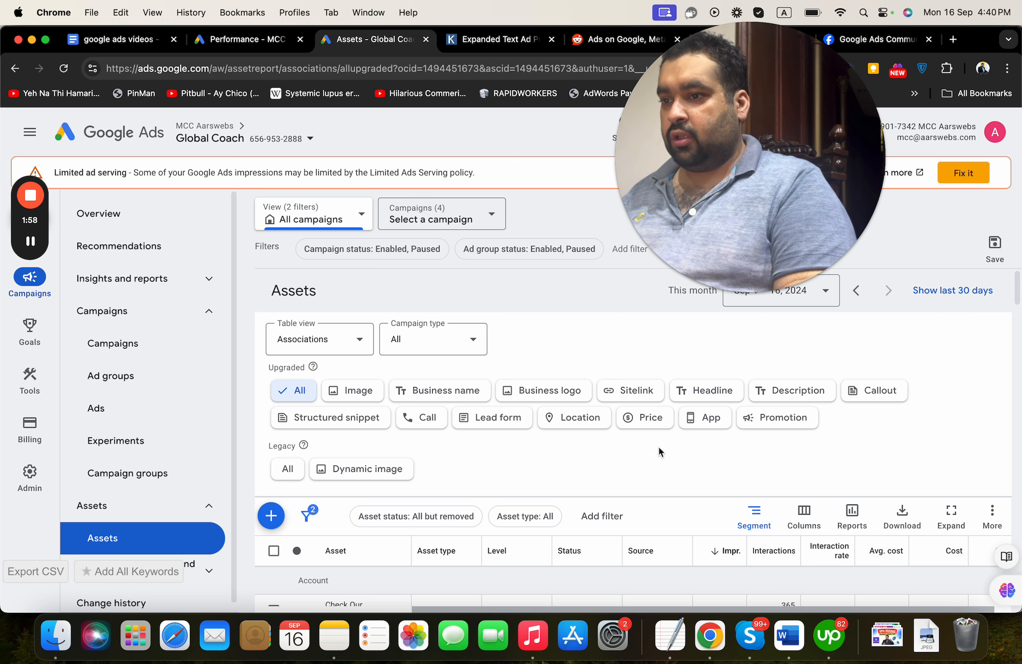
{"action": "left_click", "coordinate": [642, 429]}
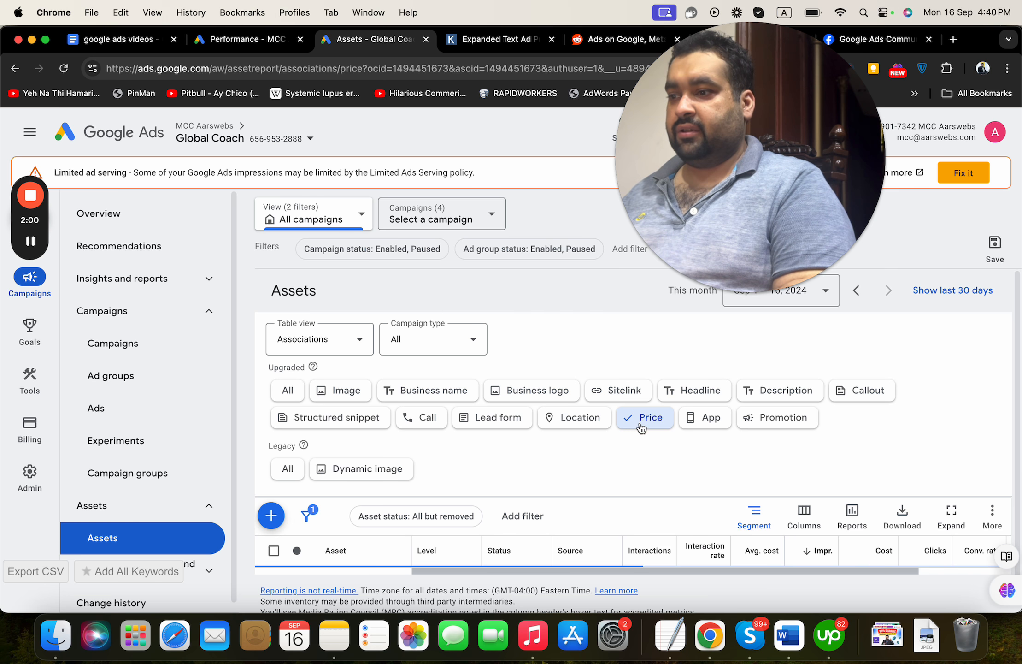
{"action": "scroll", "coordinate": [1010, 383], "scroll_direction": "down", "scroll_amount": 3}
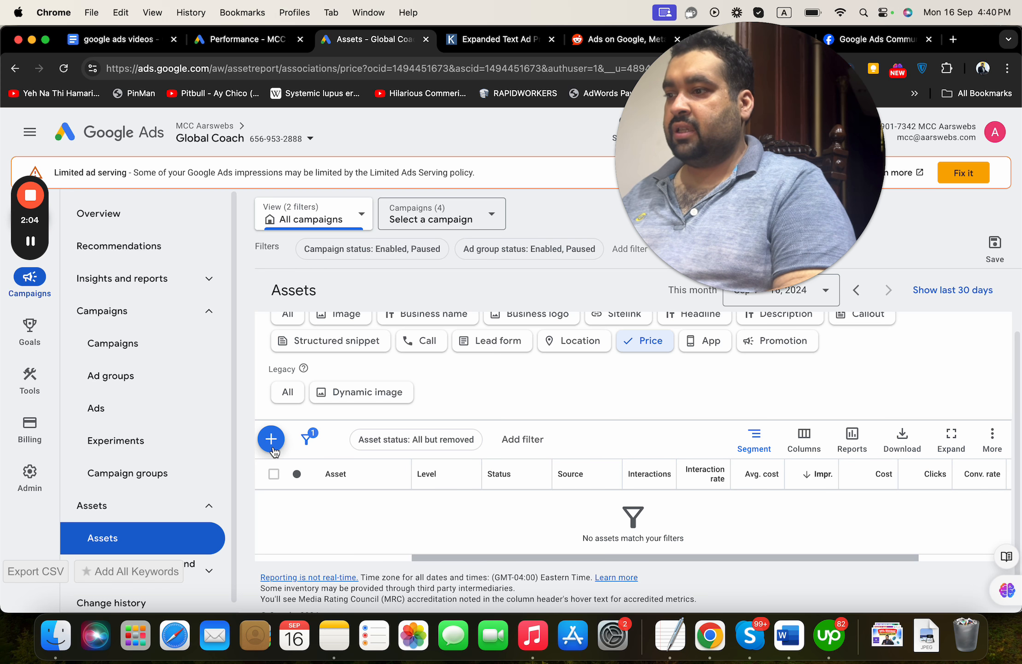
Create a new price asset and set its first item's header to Platinum Wash
{"action": "left_click", "coordinate": [272, 440]}
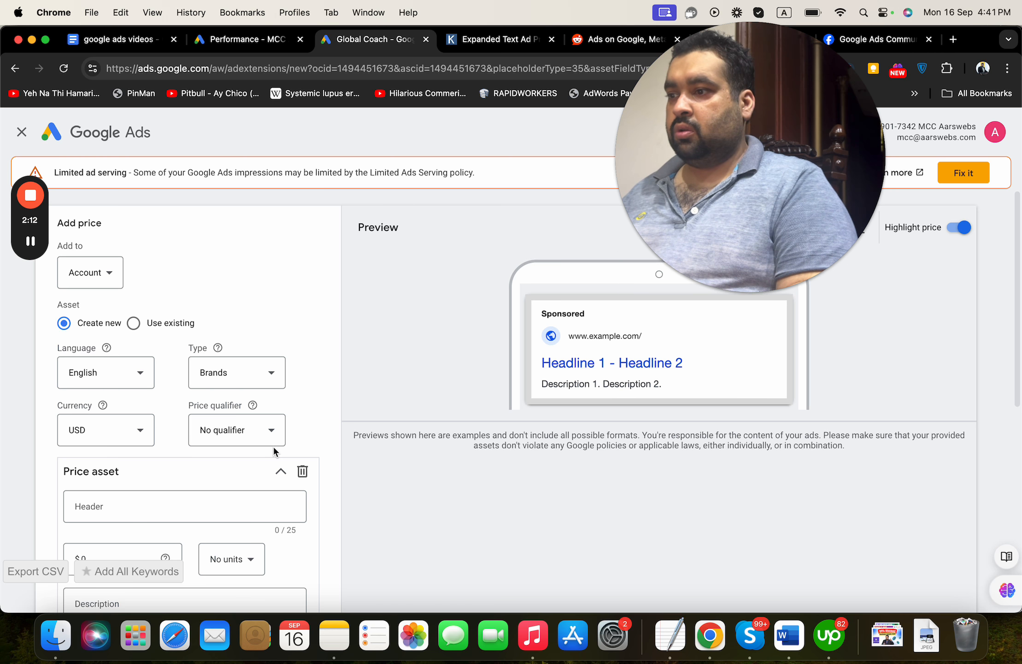
{"action": "mouse_move", "coordinate": [1018, 290]}
{"action": "left_mouse_down"}
{"action": "mouse_move", "coordinate": [1019, 425]}
{"action": "mouse_move", "coordinate": [1009, 300]}
{"action": "left_mouse_up"}
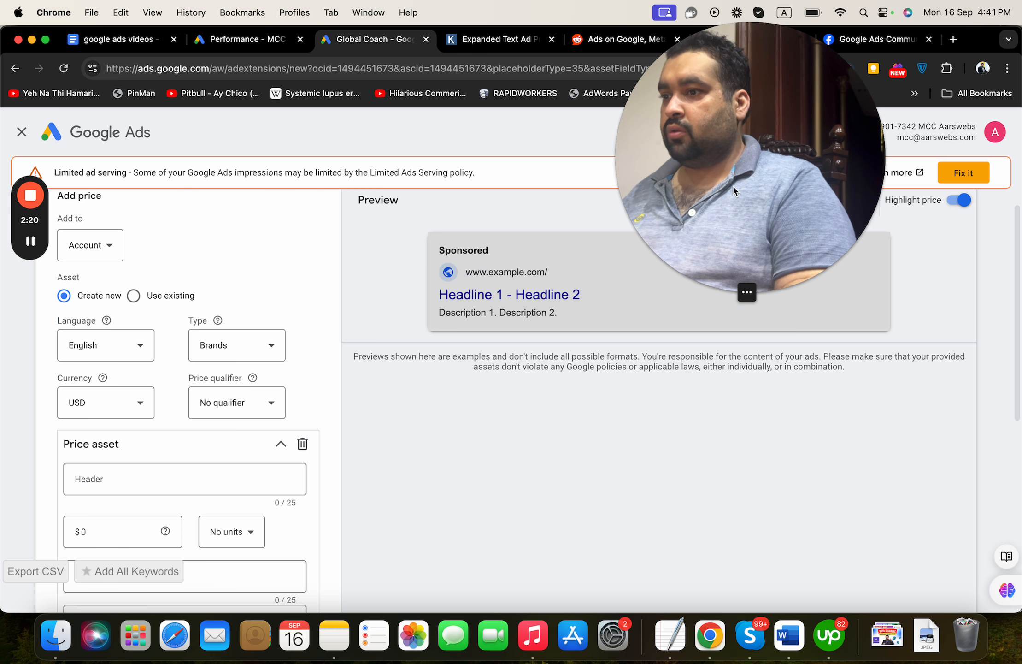
{"action": "left_click", "coordinate": [126, 40]}
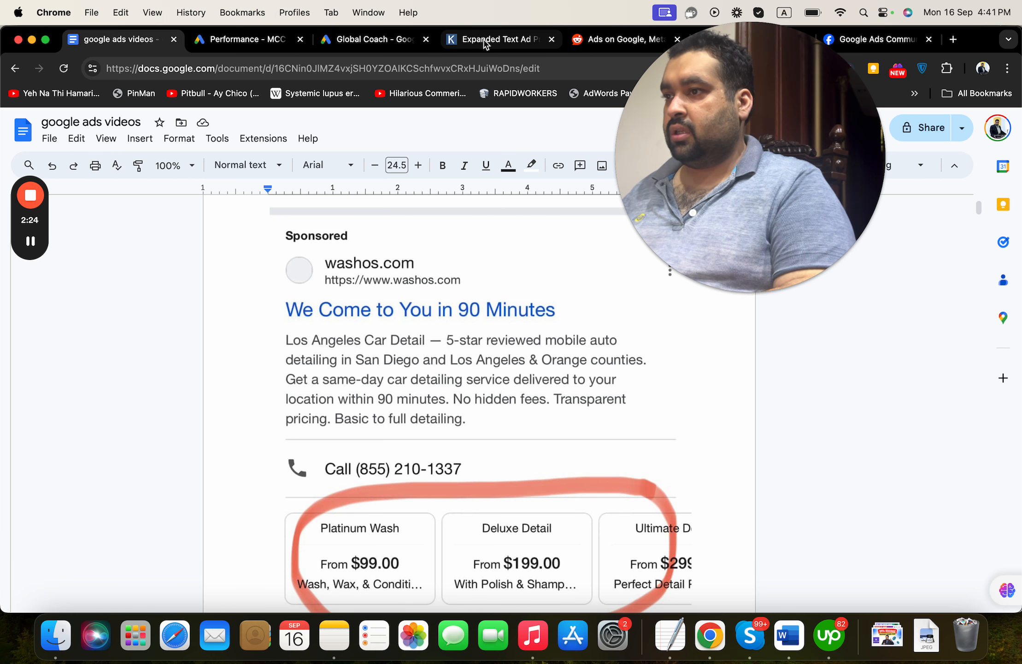
{"action": "left_click", "coordinate": [358, 41]}
{"action": "left_click", "coordinate": [125, 479]}
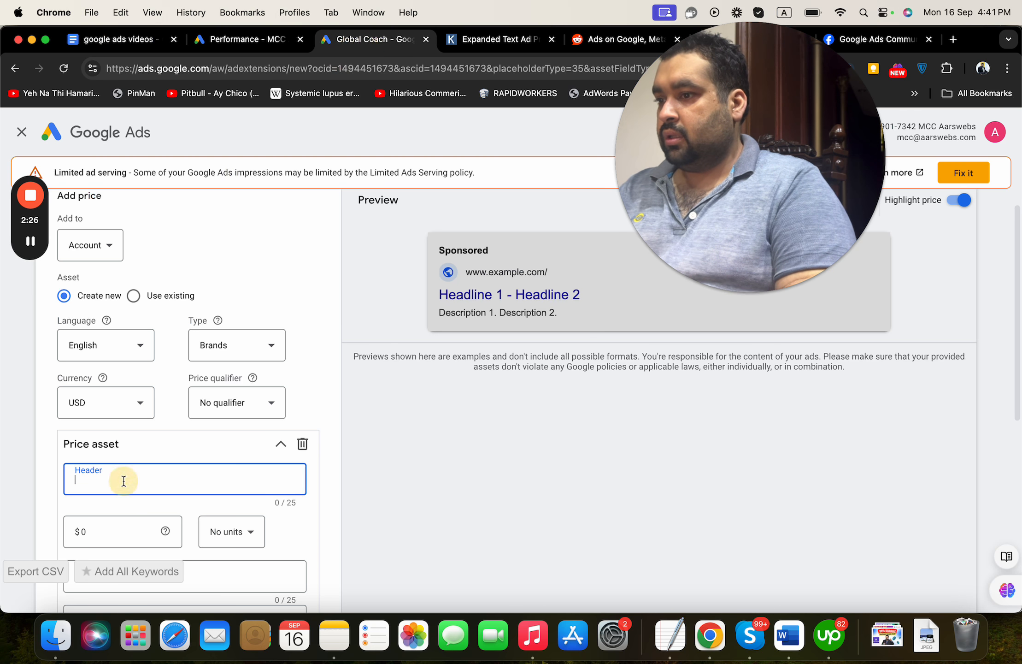
{"action": "type", "text": "Platinum "}
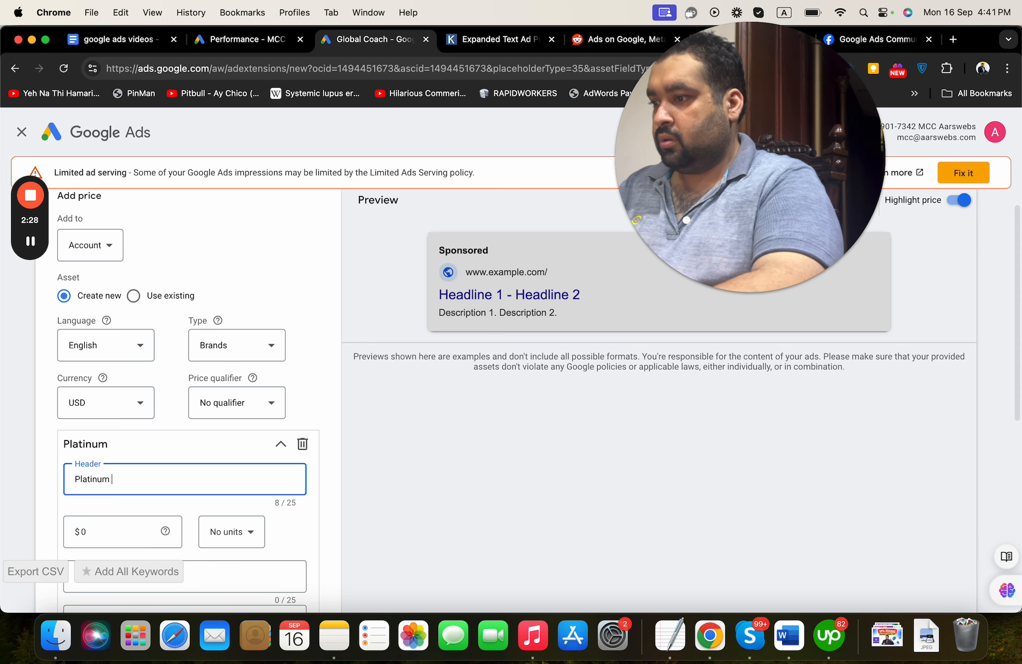
{"action": "type", "text": "Wash"}
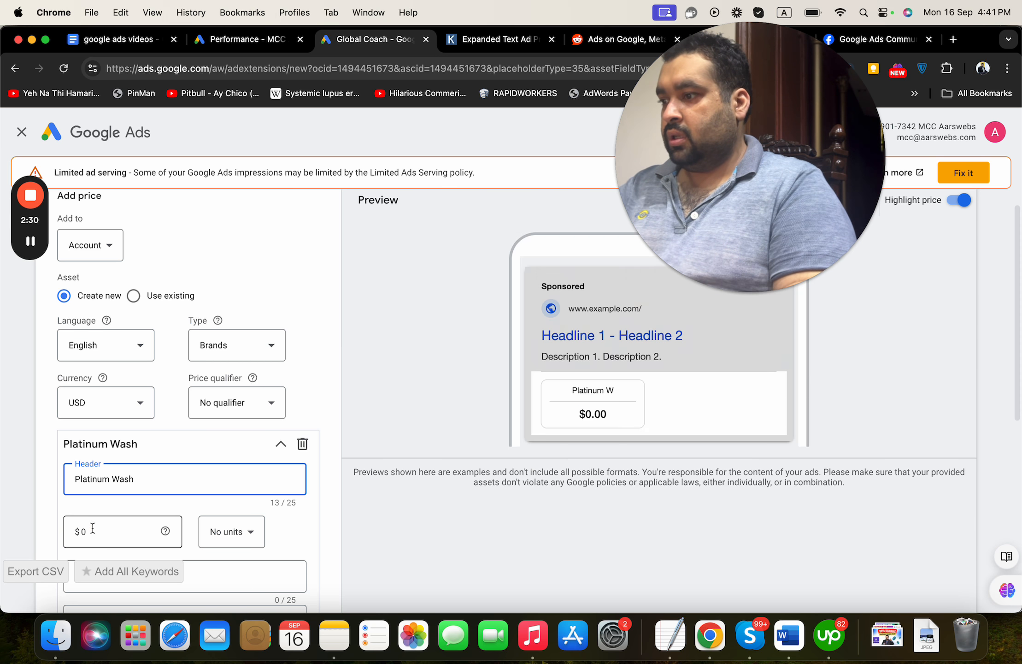
Set the Platinum Wash item's price to $25, keeping No units
{"action": "left_click", "coordinate": [92, 530]}
{"action": "key", "text": "BackSpace"}
{"action": "type", "text": "25"}
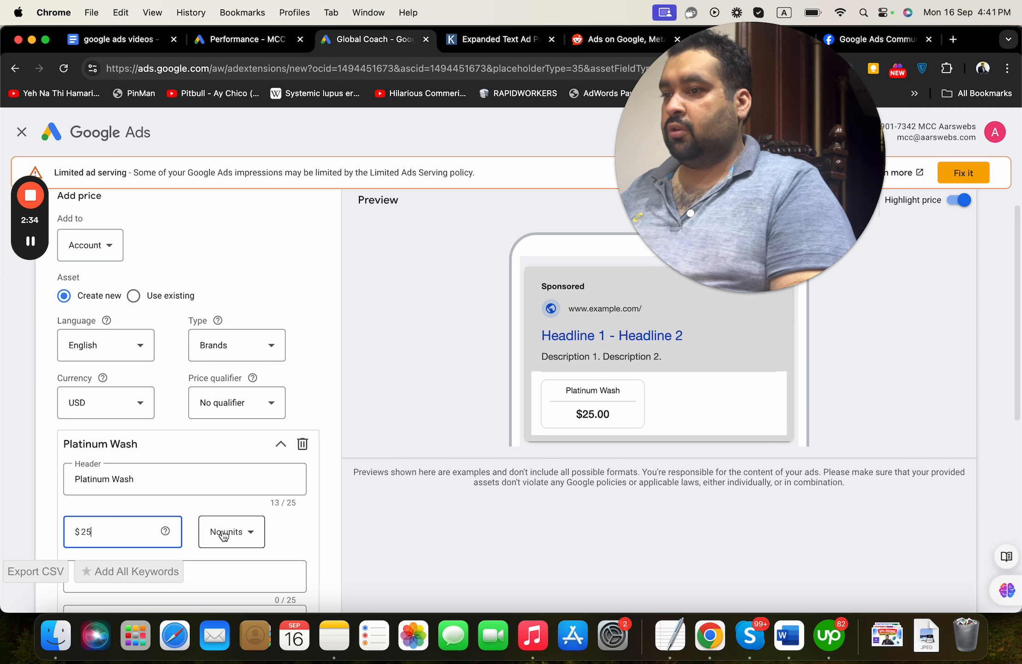
{"action": "left_click", "coordinate": [219, 532]}
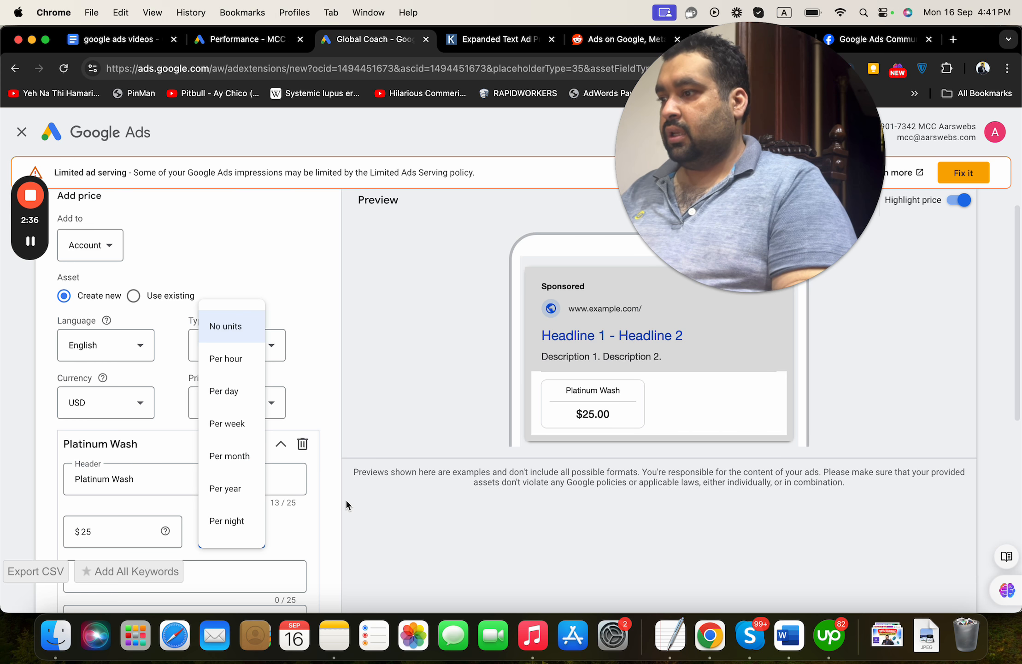
{"action": "left_click", "coordinate": [334, 534]}
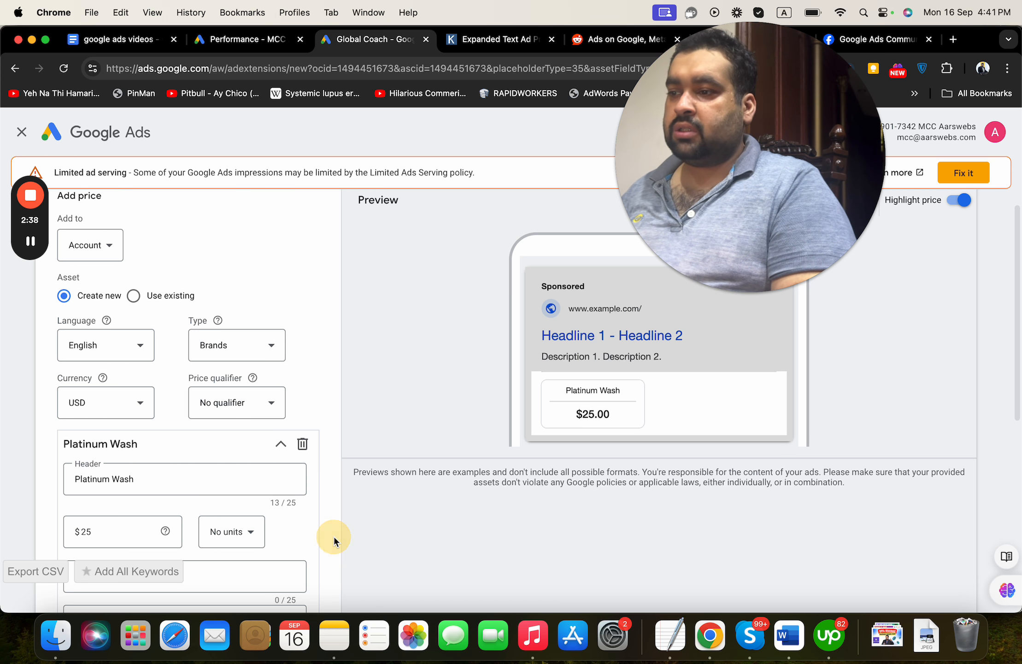
Open the second price item and set its header to Deluxe Detail and its price to $40
{"action": "left_click_drag", "start_coordinate": [1018, 309], "coordinate": [1001, 467]}
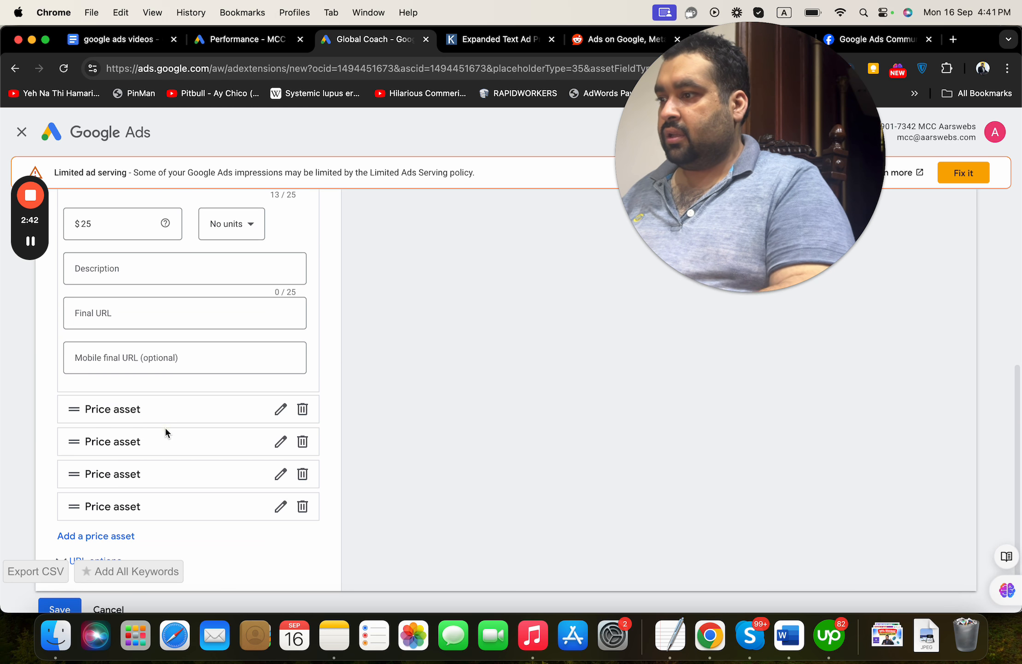
{"action": "left_click", "coordinate": [74, 417]}
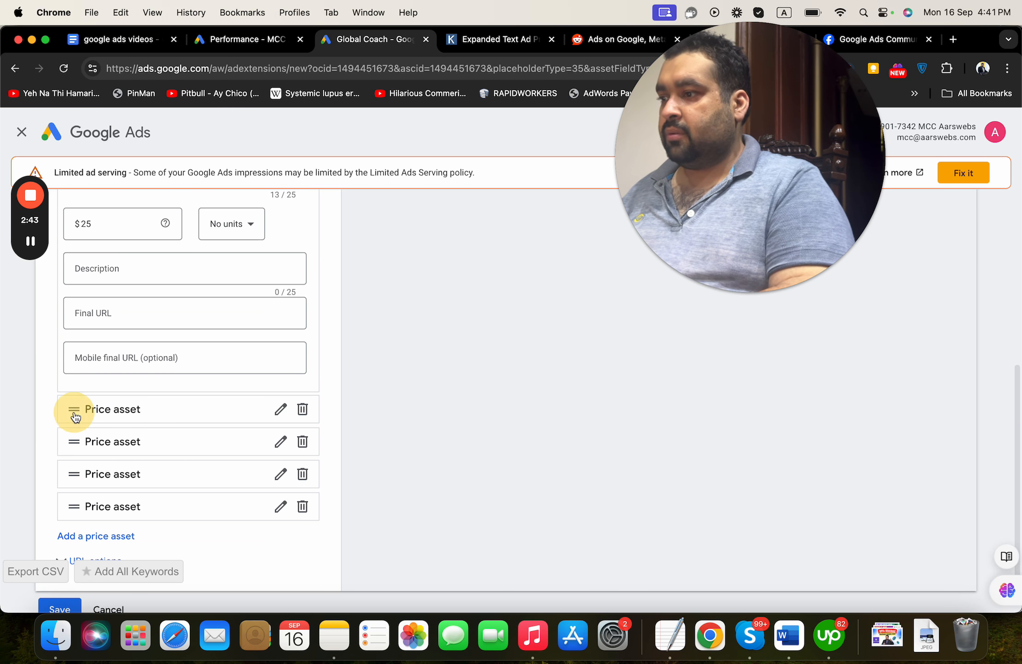
{"action": "left_click", "coordinate": [280, 410]}
{"action": "left_click", "coordinate": [253, 436]}
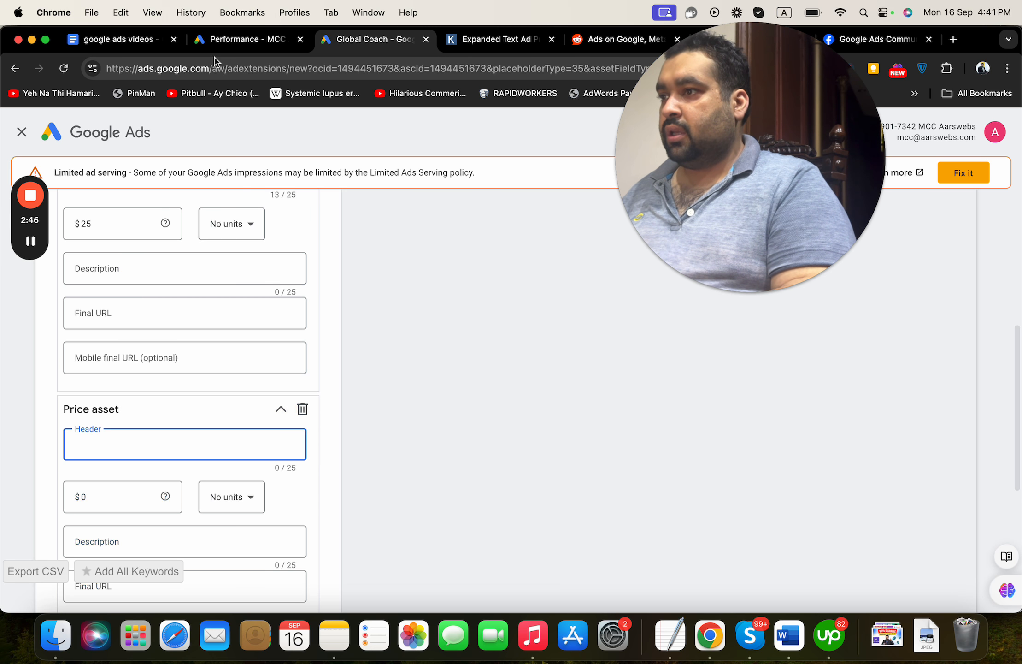
{"action": "left_click", "coordinate": [129, 42]}
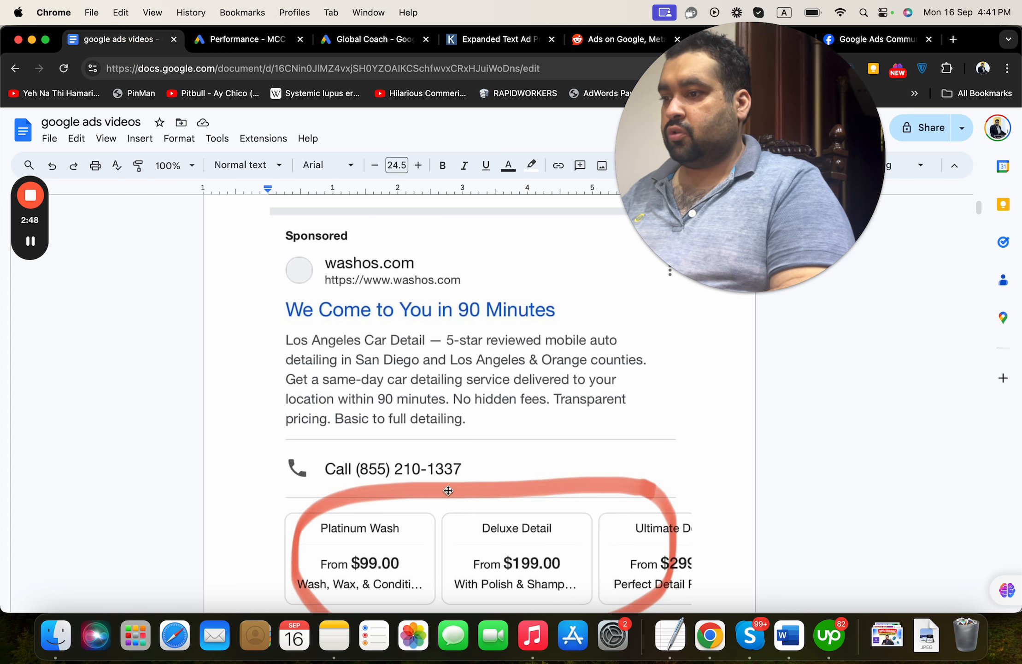
{"action": "left_click", "coordinate": [375, 41]}
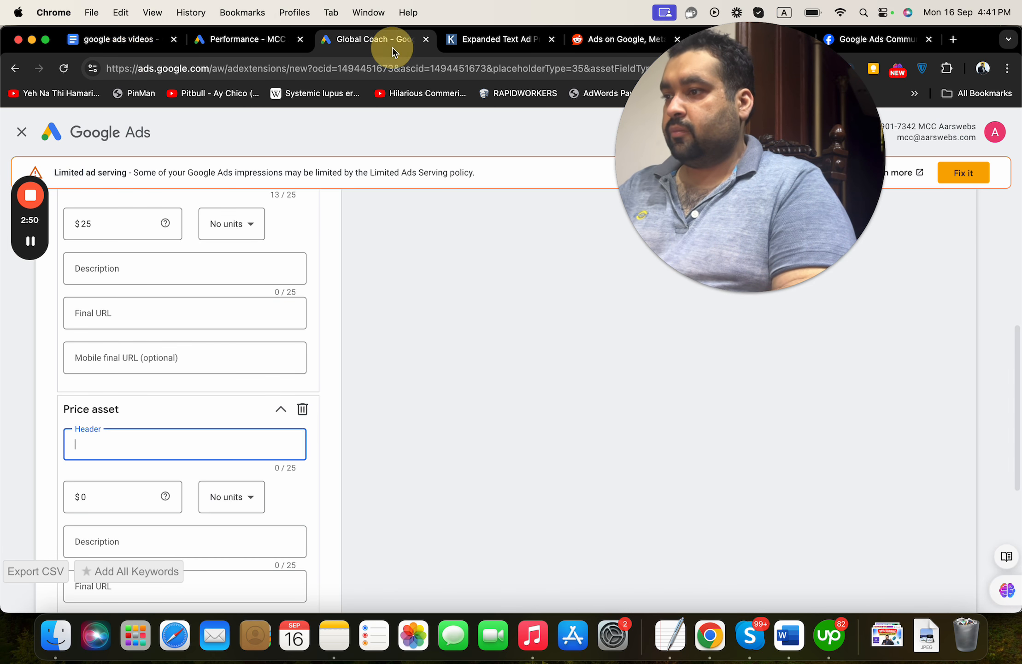
{"action": "type", "text": "Del"}
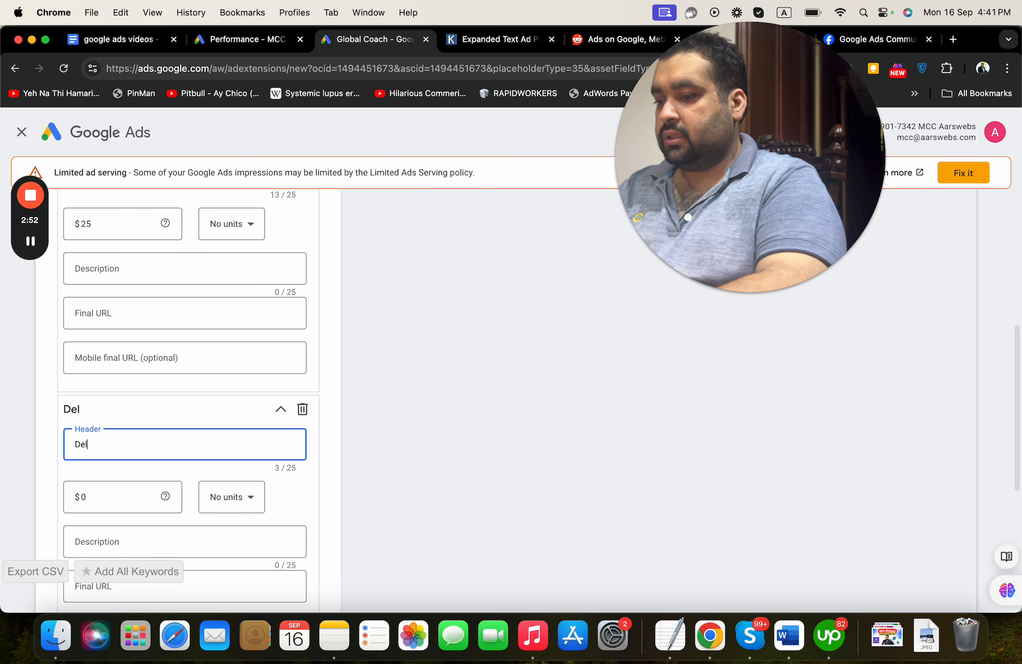
{"action": "type", "text": "uxe Detail"}
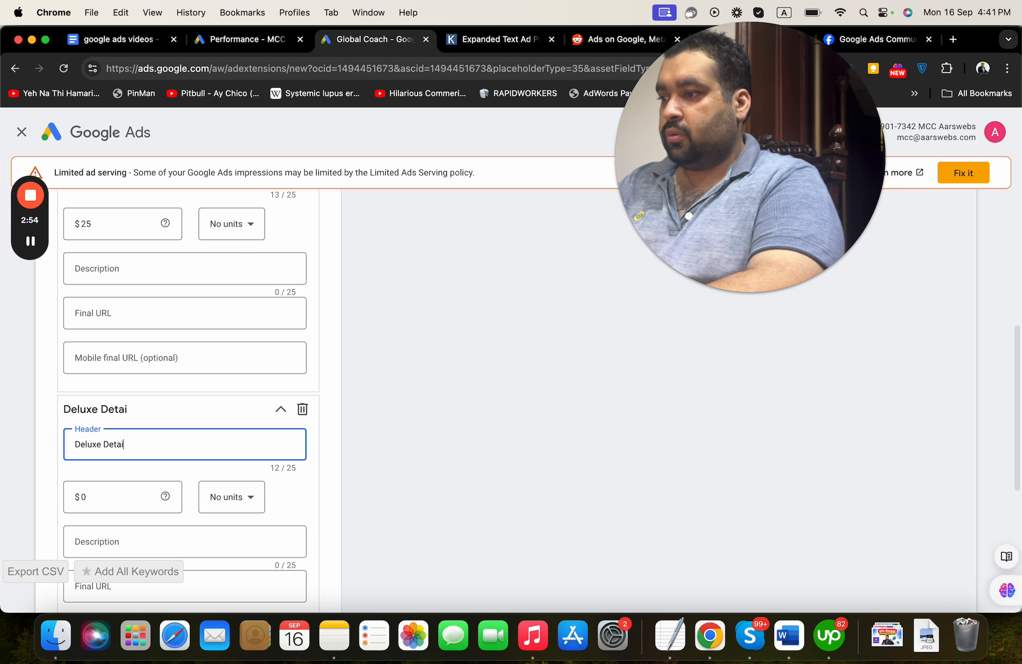
{"action": "left_click", "coordinate": [102, 494]}
{"action": "type", "text": "49"}
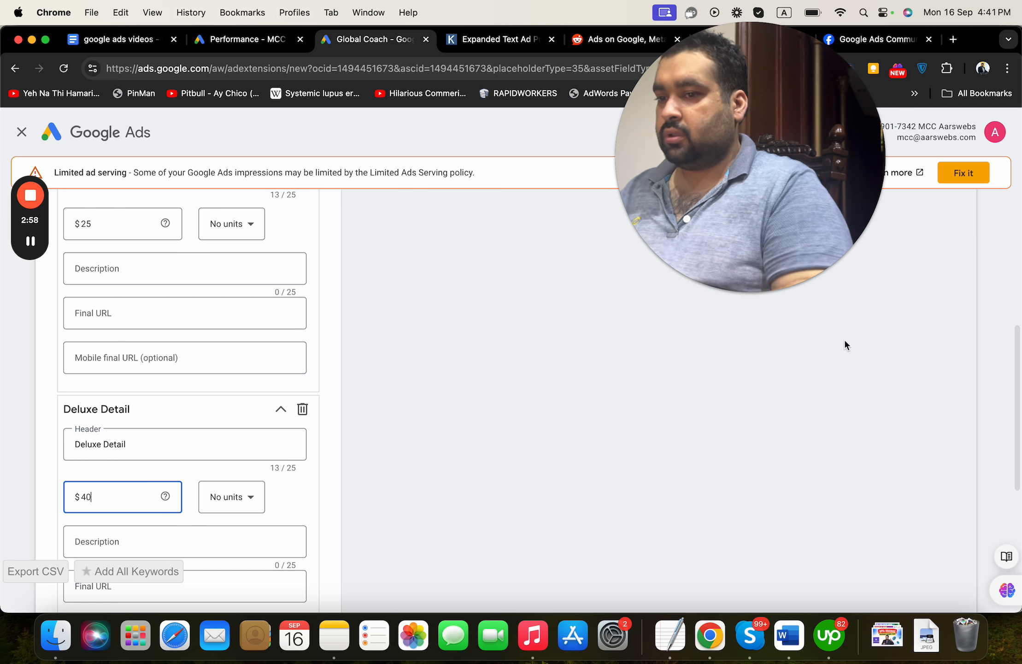
Review the ad preview of the price items and compare it with the sample ad's price cards
{"action": "scroll", "coordinate": [1016, 255], "scroll_direction": "up", "scroll_amount": 4}
{"action": "scroll", "coordinate": [1017, 256], "scroll_direction": "up", "scroll_amount": 4}
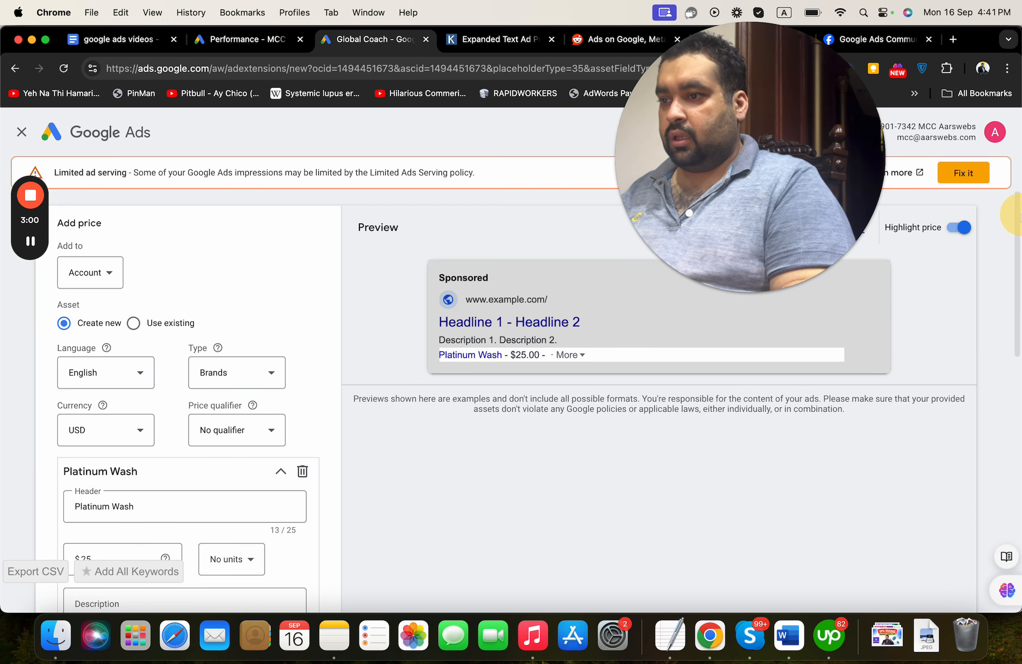
{"action": "scroll", "coordinate": [594, 297], "scroll_direction": "down", "scroll_amount": 3}
{"action": "left_click", "coordinate": [579, 290]}
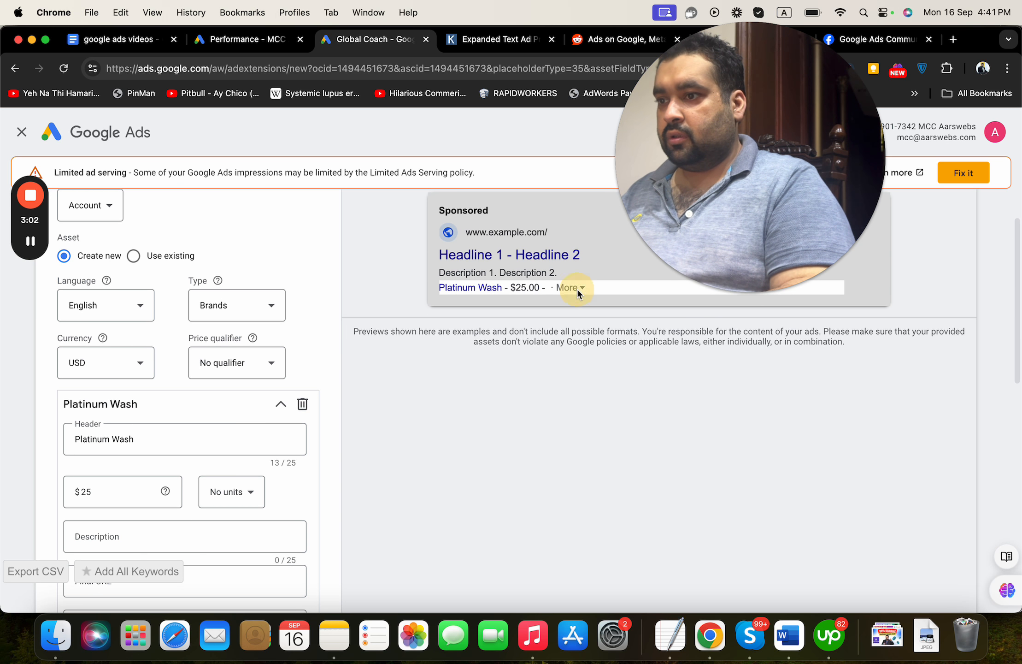
{"action": "scroll", "coordinate": [987, 416], "scroll_direction": "down", "scroll_amount": 10}
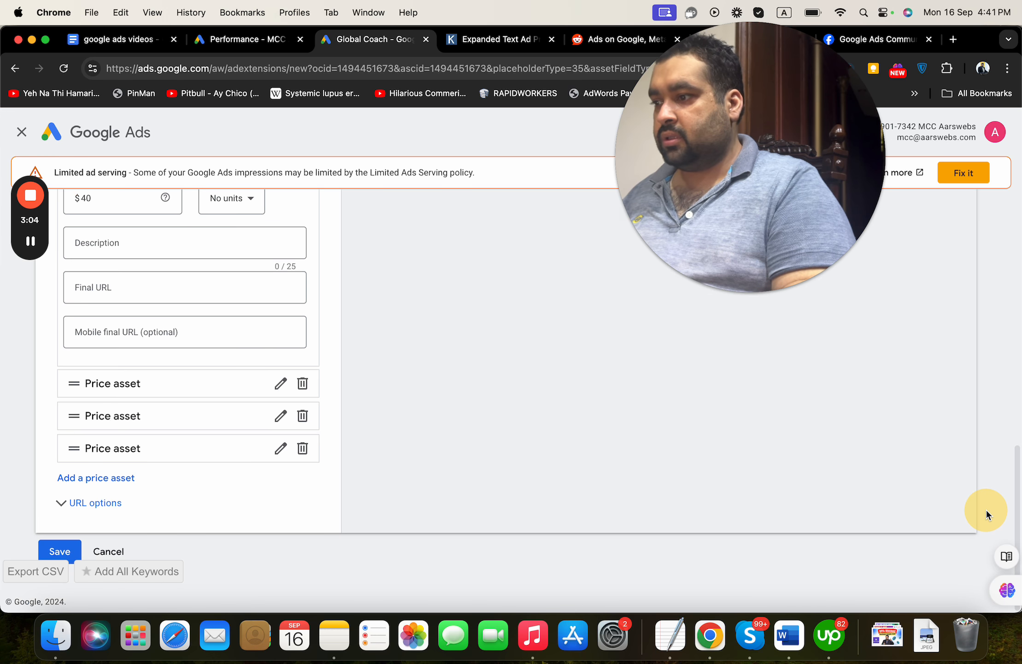
{"action": "scroll", "coordinate": [986, 509], "scroll_direction": "up", "scroll_amount": 4}
{"action": "left_click_drag", "start_coordinate": [985, 406], "coordinate": [1004, 223]}
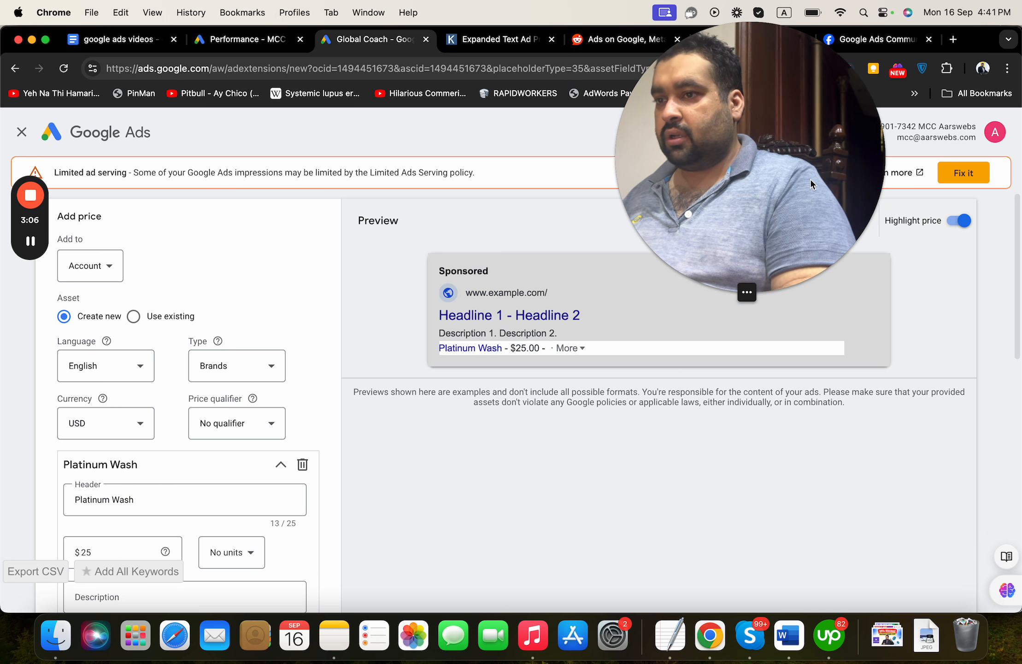
{"action": "left_click_drag", "start_coordinate": [811, 179], "coordinate": [934, 138]}
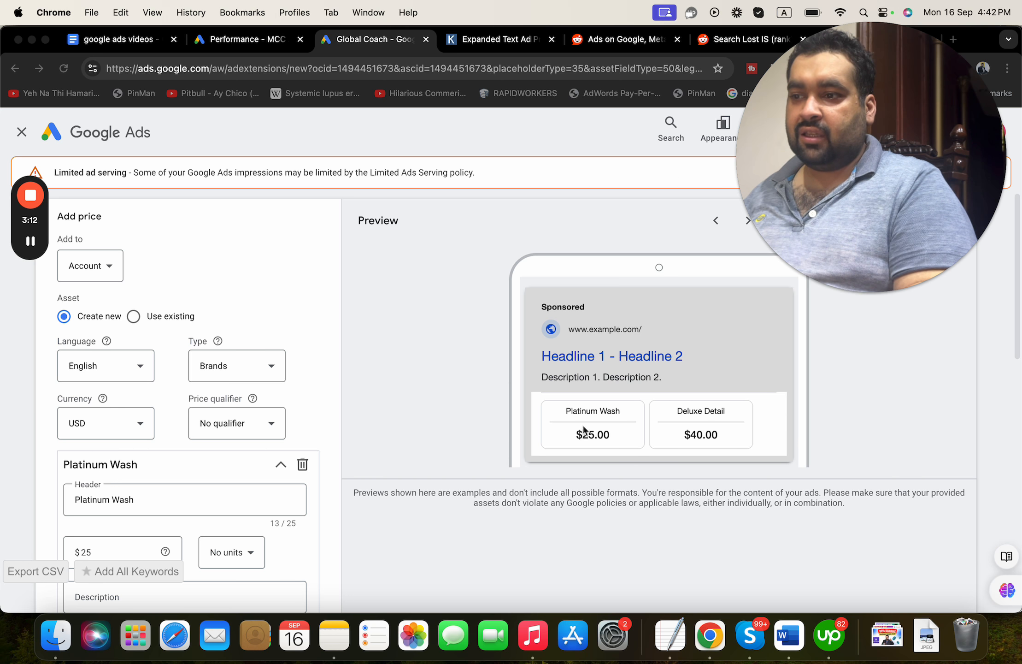
{"action": "left_click", "coordinate": [136, 39]}
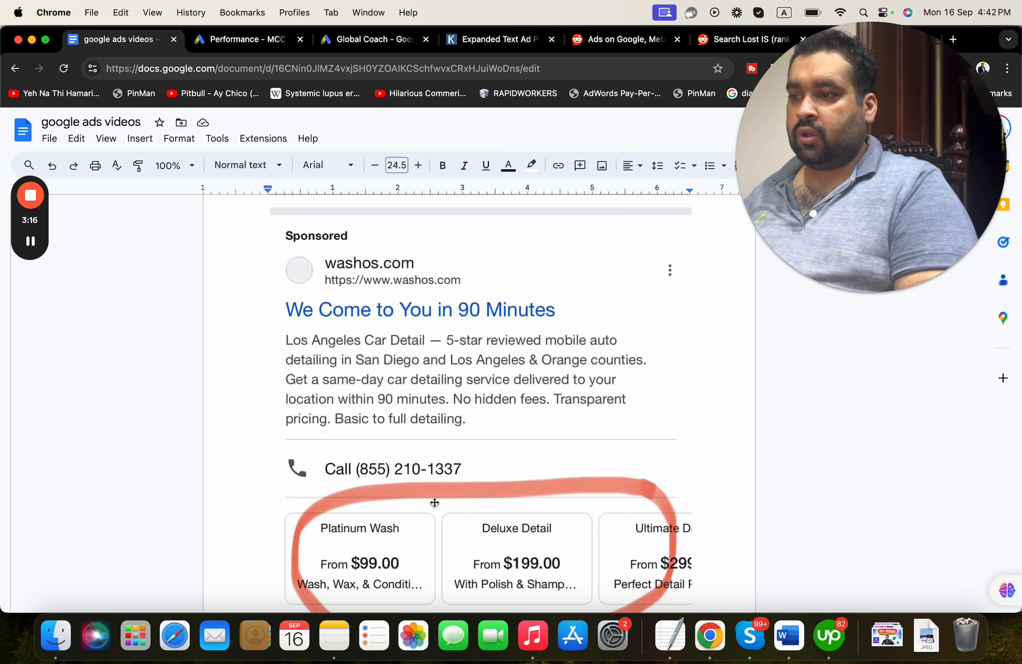
{"action": "left_click", "coordinate": [359, 41]}
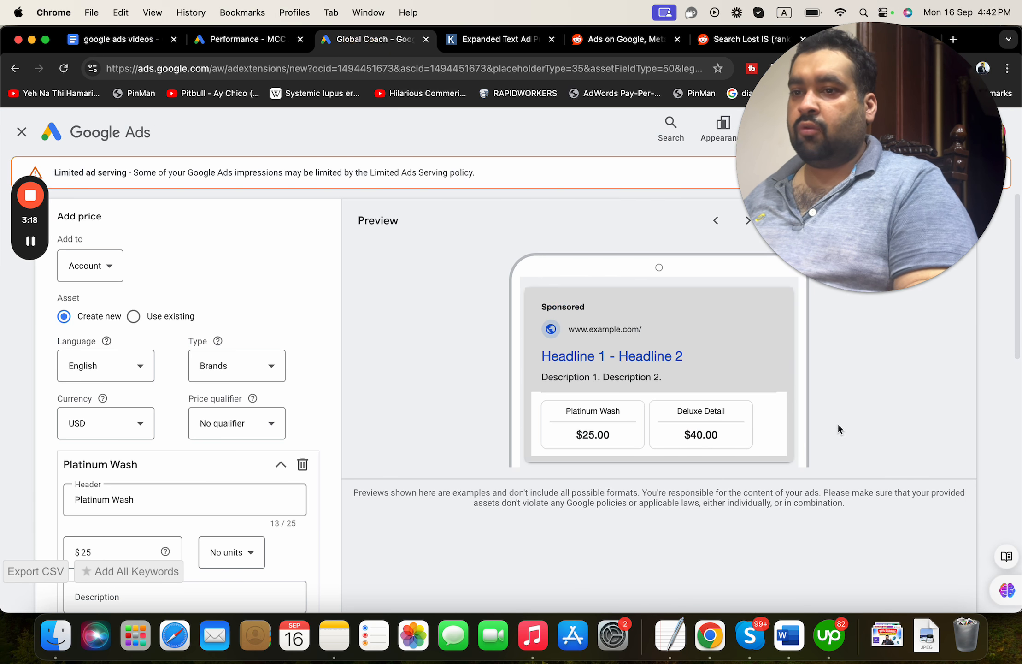
{"action": "left_click_drag", "start_coordinate": [1017, 336], "coordinate": [384, 399]}
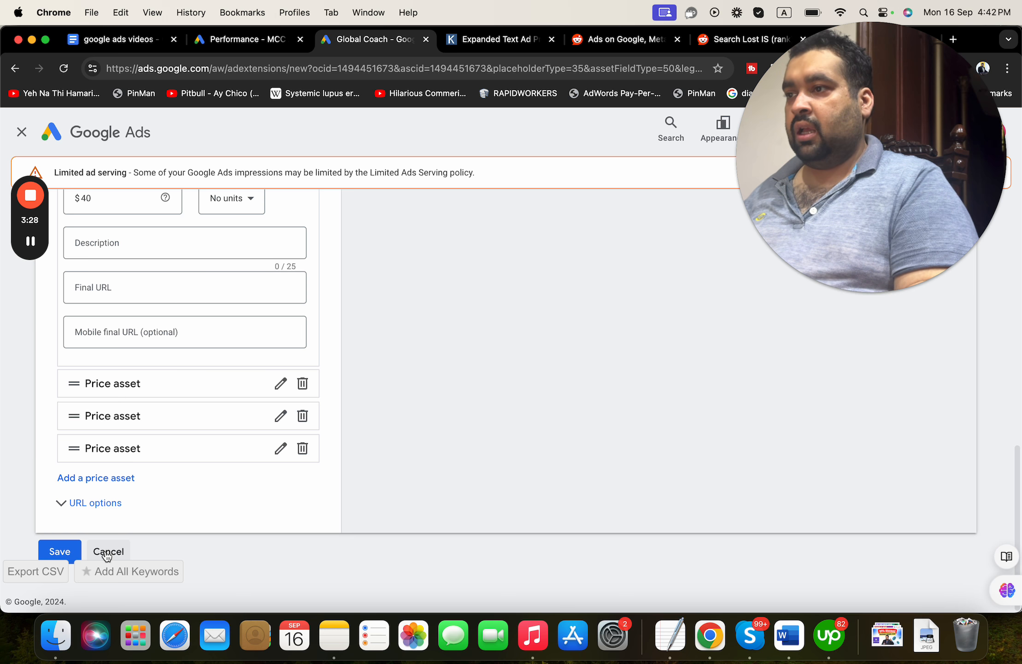
{"action": "left_click", "coordinate": [144, 47]}
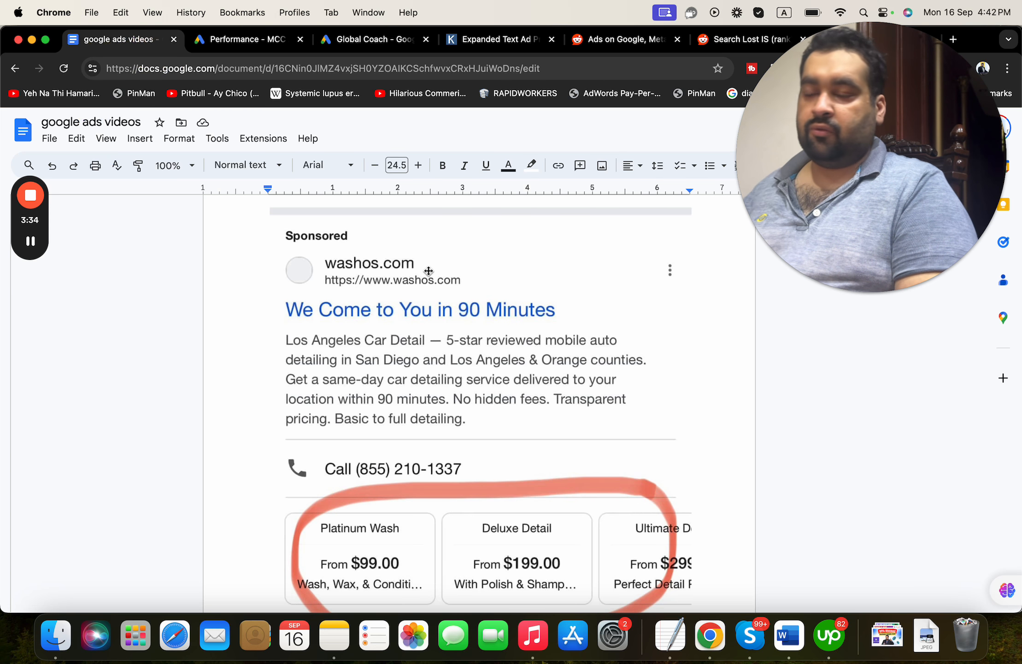